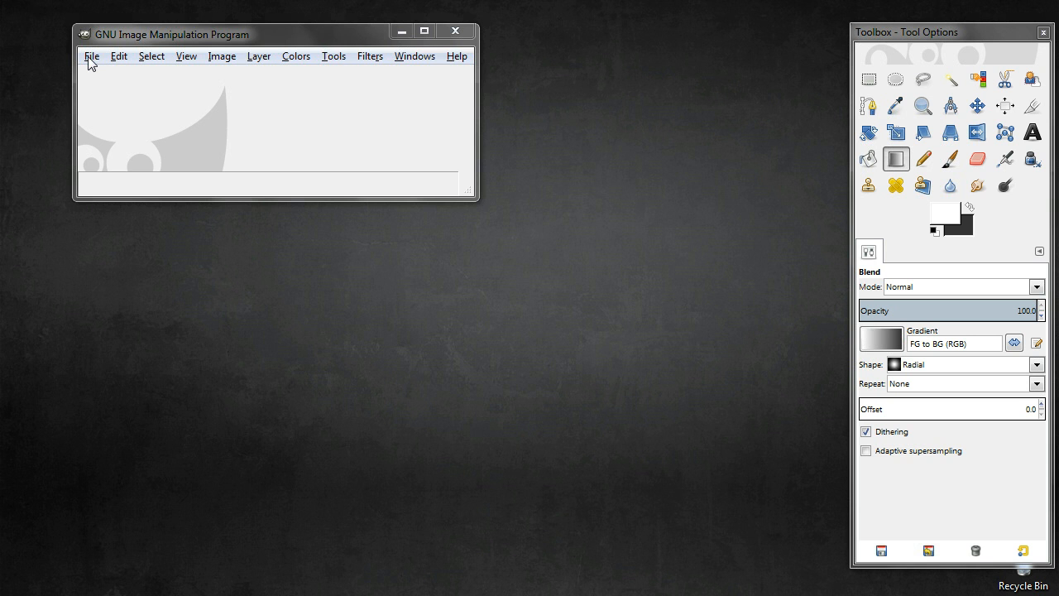
Open Android_Robot.jpg from the gimplab folder and enlarge its image window.
{"action": "left_click", "coordinate": [90, 58]}
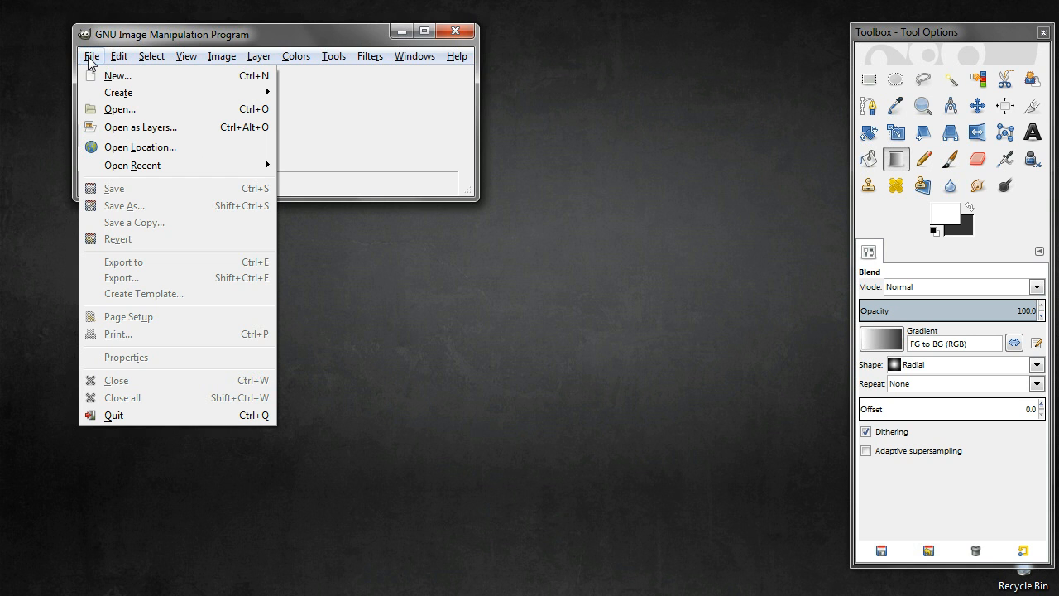
{"action": "left_click", "coordinate": [105, 110]}
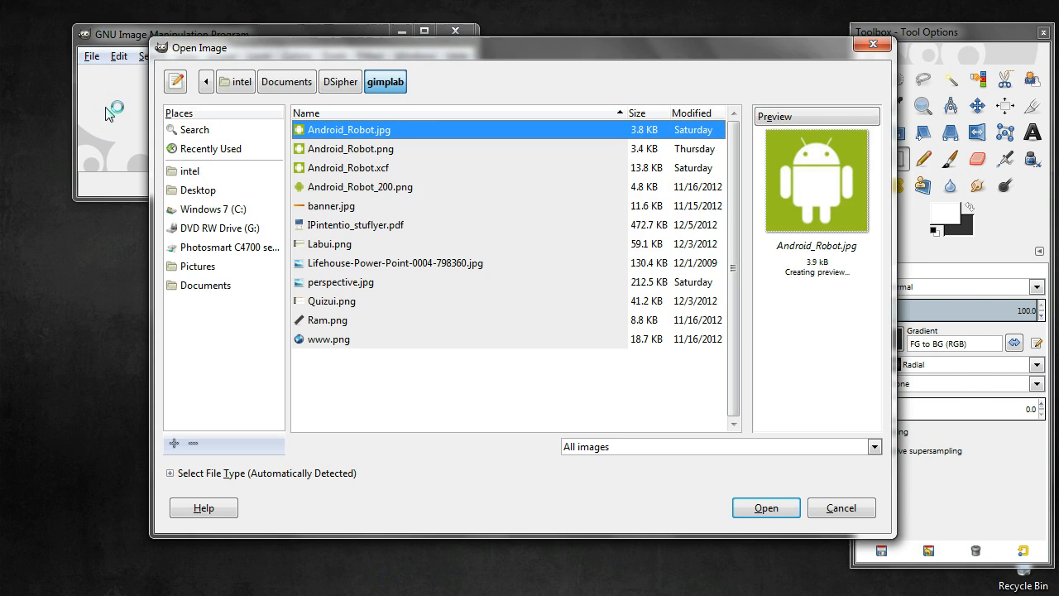
{"action": "left_click", "coordinate": [776, 509]}
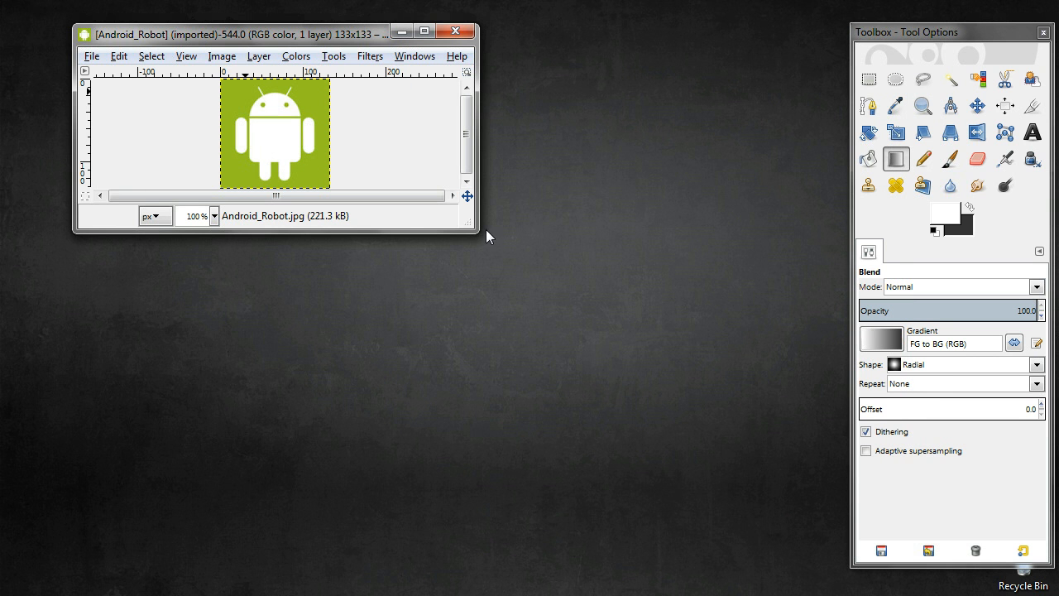
{"action": "left_click_drag", "start_coordinate": [477, 229], "coordinate": [609, 340]}
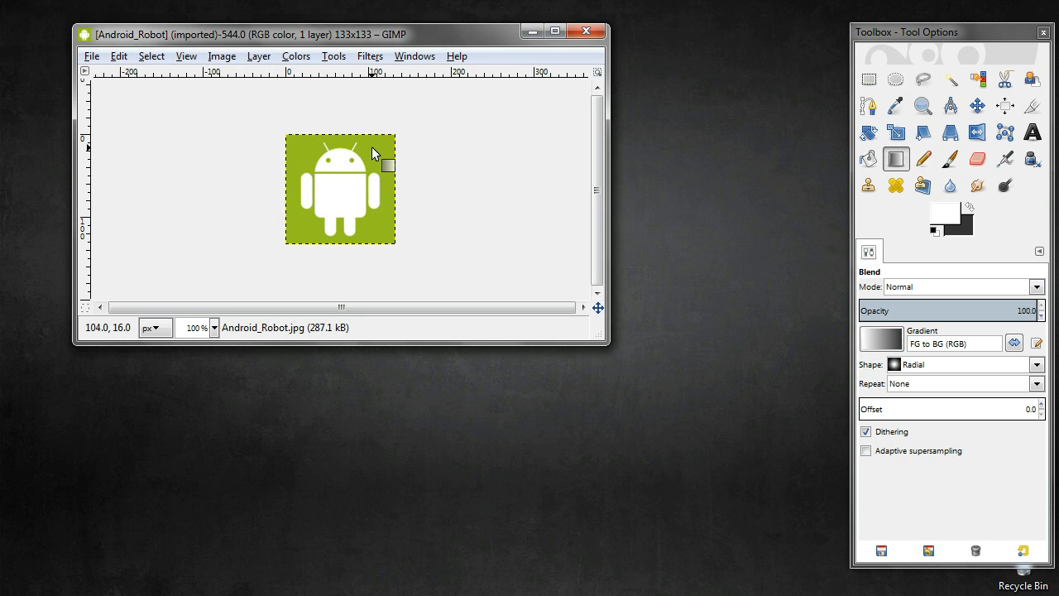
Start Color to Alpha on the layer and pick the robot's white (ffffff) as the color to make transparent.
{"action": "left_click", "coordinate": [259, 59]}
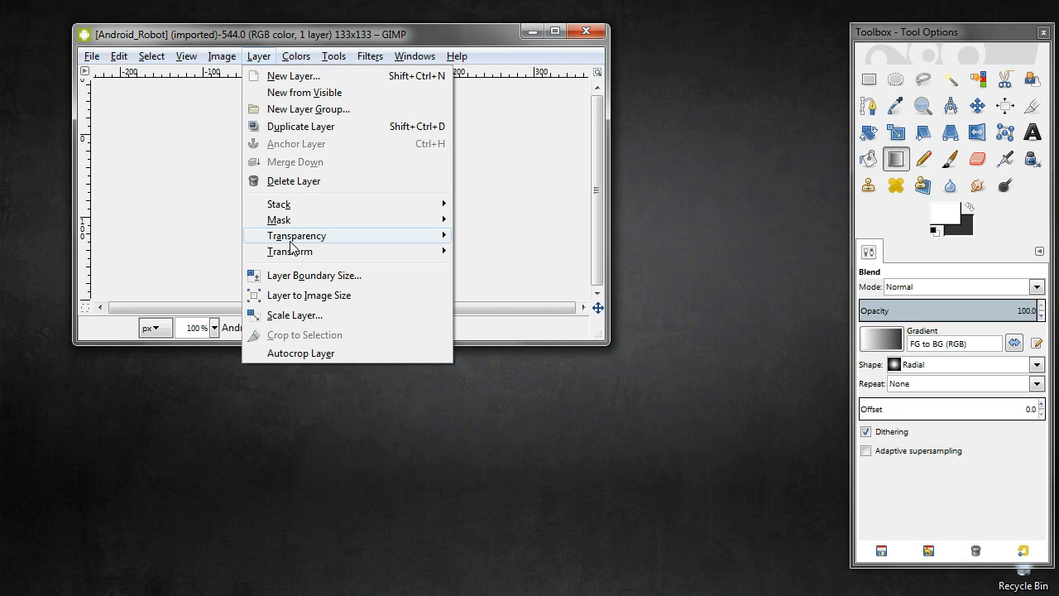
{"action": "mouse_move", "coordinate": [291, 243]}
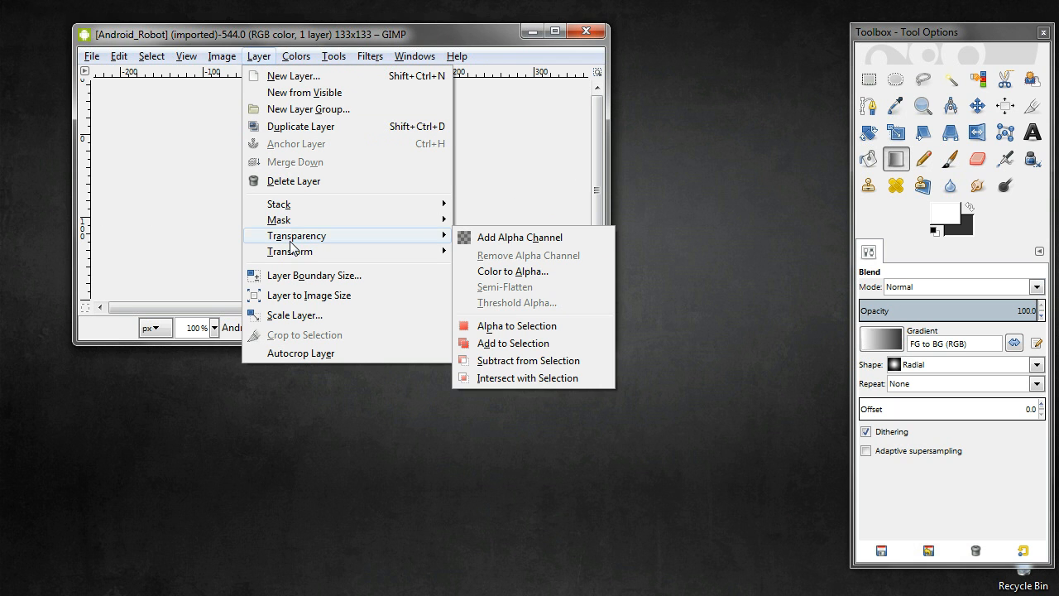
{"action": "left_click", "coordinate": [514, 275]}
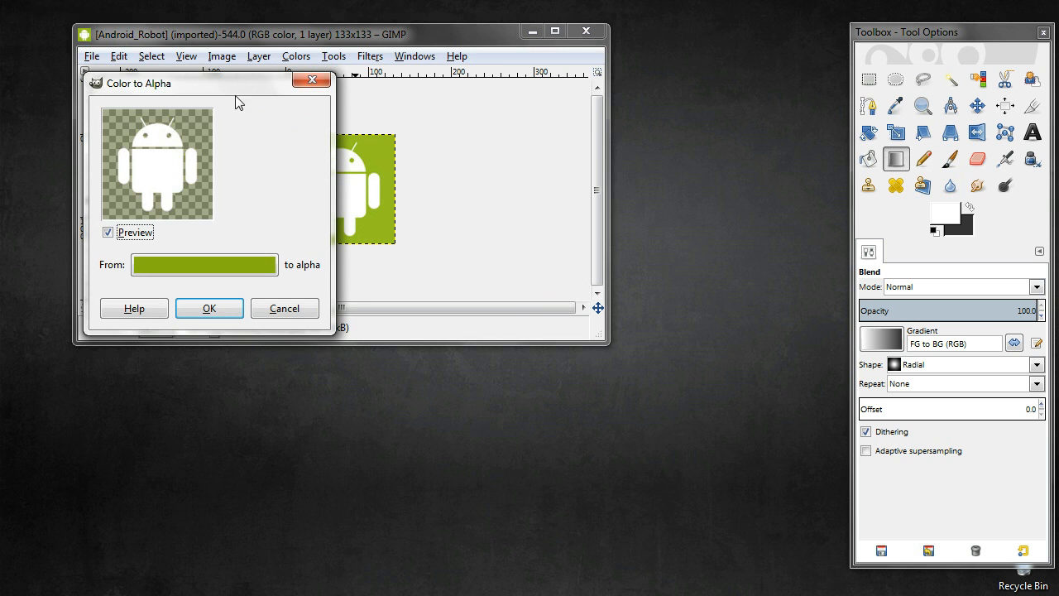
{"action": "left_click_drag", "start_coordinate": [220, 82], "coordinate": [592, 114]}
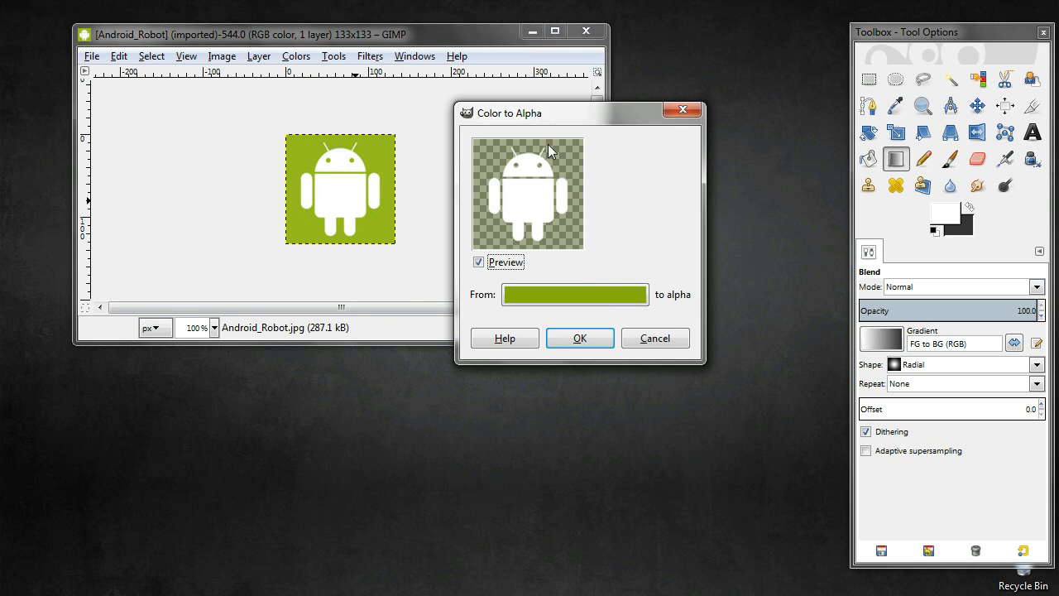
{"action": "left_click", "coordinate": [556, 298]}
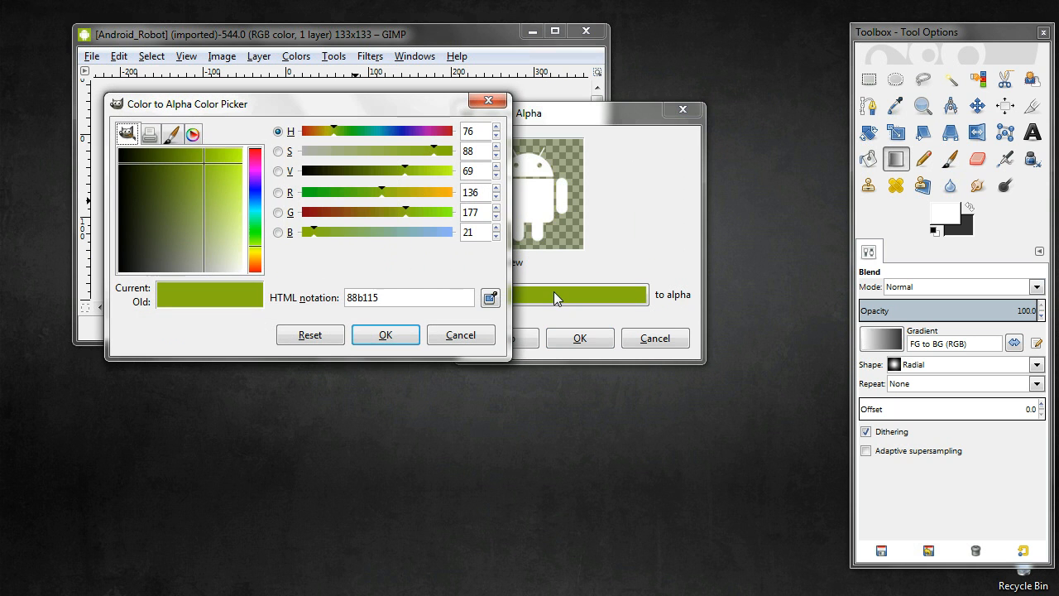
{"action": "left_click", "coordinate": [491, 295]}
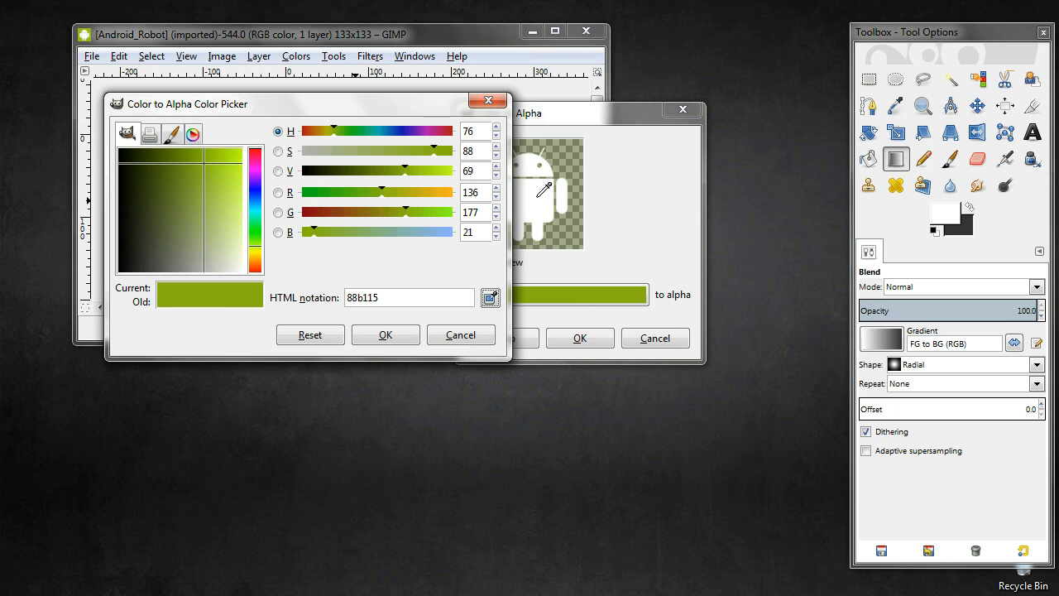
{"action": "left_click", "coordinate": [538, 196]}
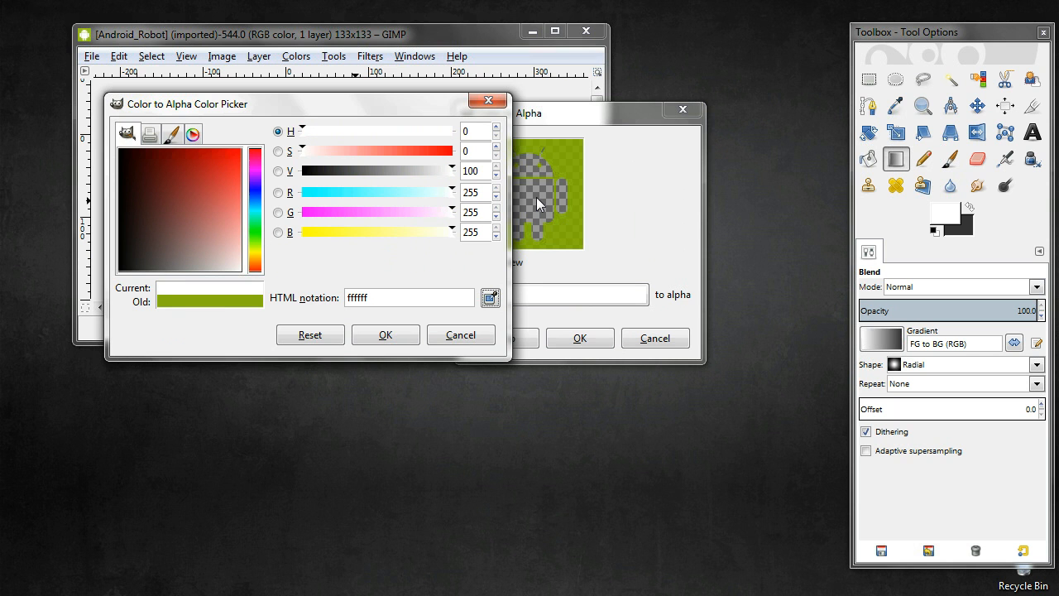
{"action": "left_click", "coordinate": [402, 331]}
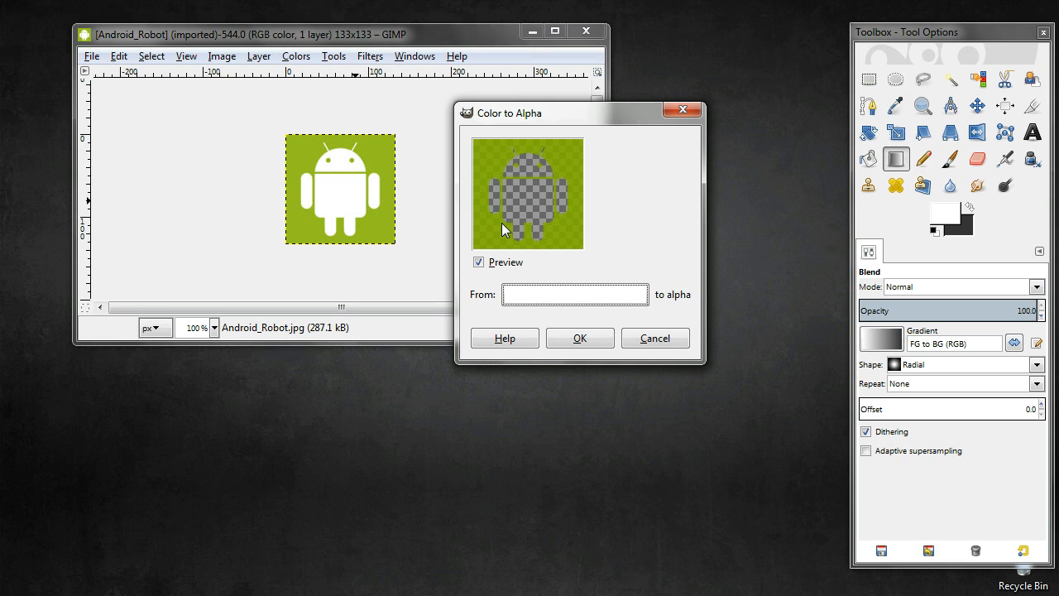
Change the Color to Alpha source to the background green (88b115), apply it to the layer, and undo the color removal.
{"action": "left_click", "coordinate": [544, 293]}
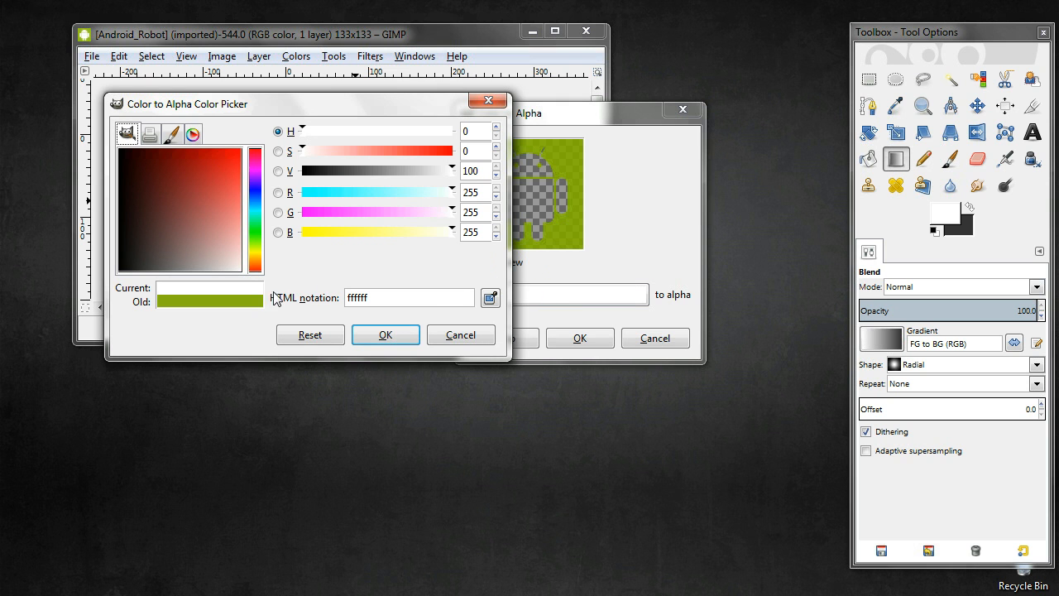
{"action": "left_click", "coordinate": [490, 298]}
{"action": "left_click", "coordinate": [568, 235]}
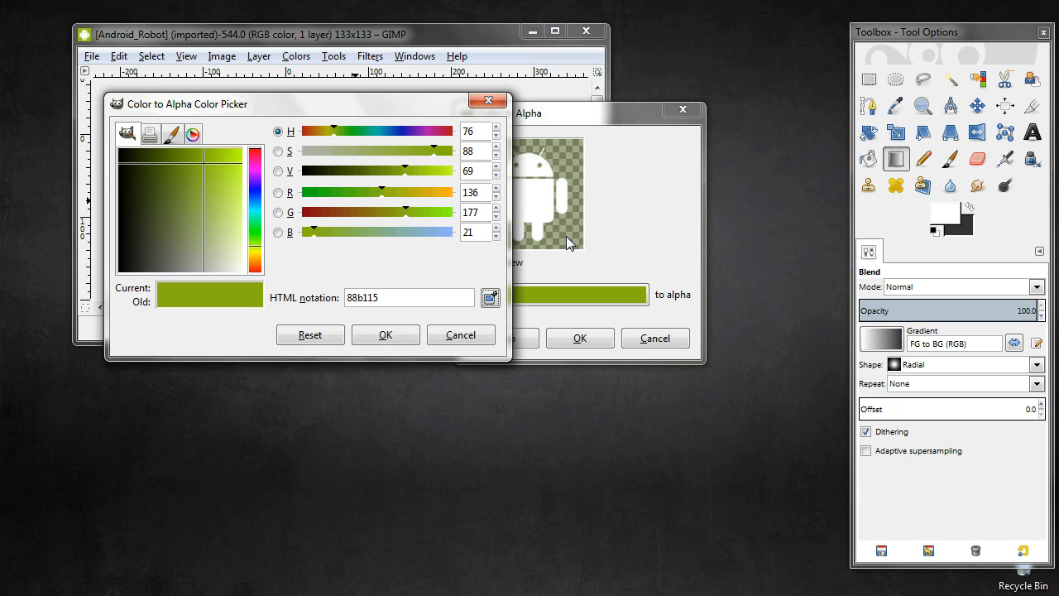
{"action": "left_click", "coordinate": [384, 335]}
{"action": "left_click", "coordinate": [569, 338]}
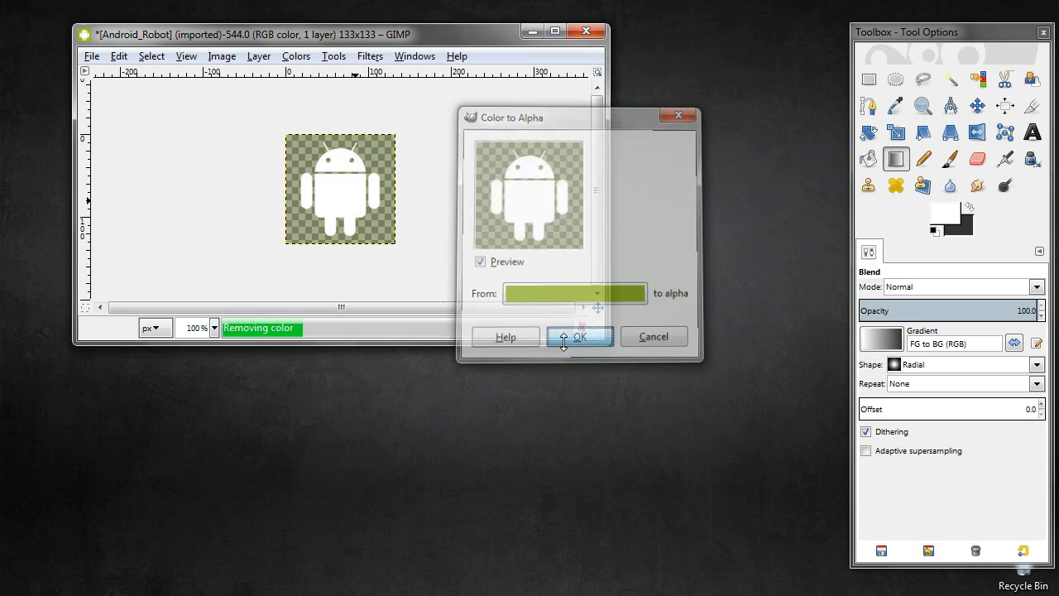
{"action": "key", "text": "ctrl+z"}
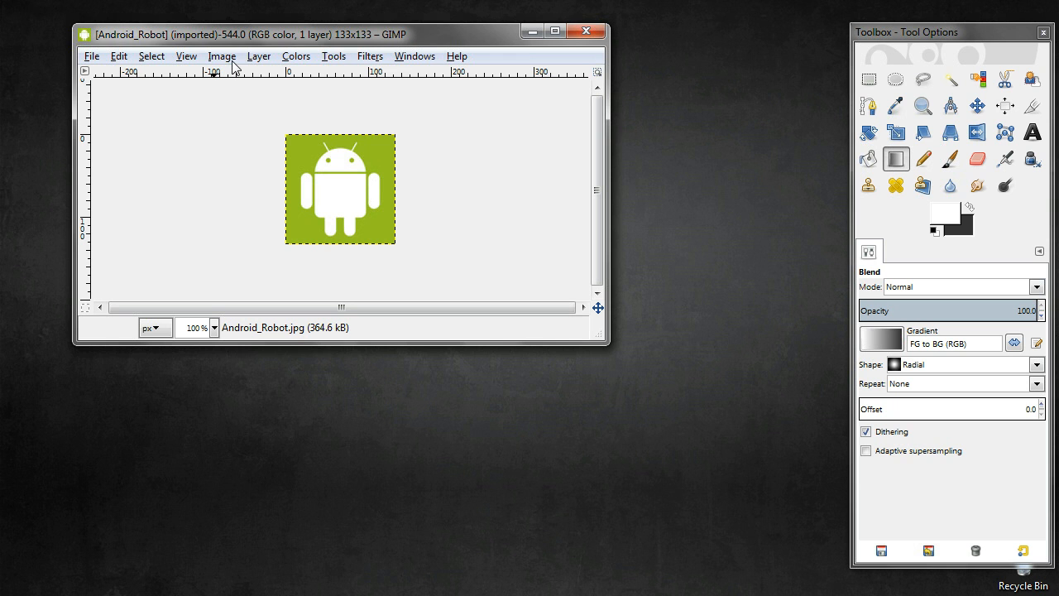
Add a layer mask to the robot layer, initialized to White (full opacity).
{"action": "left_click", "coordinate": [256, 56]}
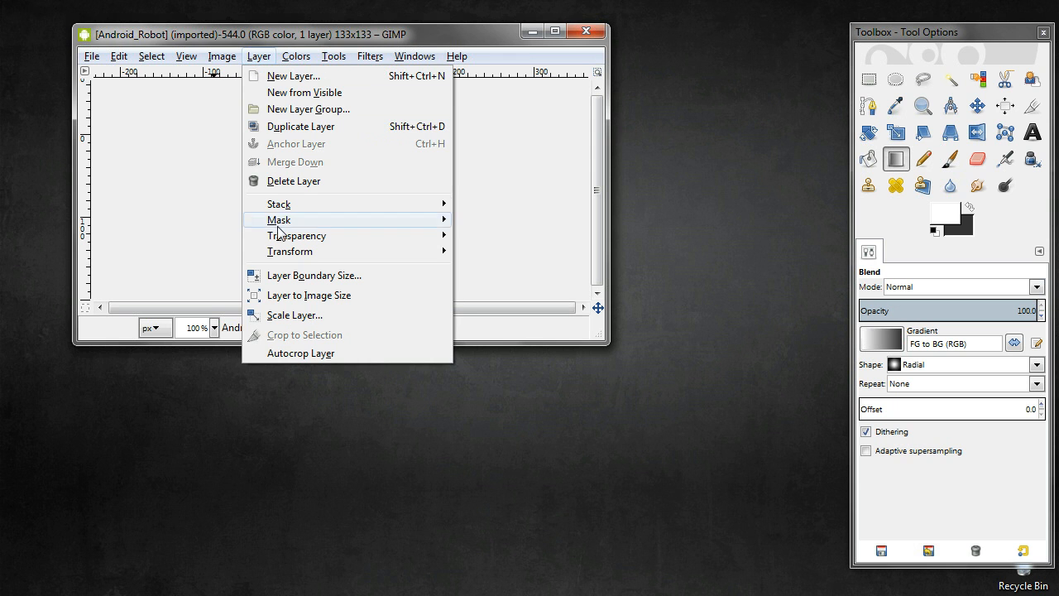
{"action": "mouse_move", "coordinate": [280, 232]}
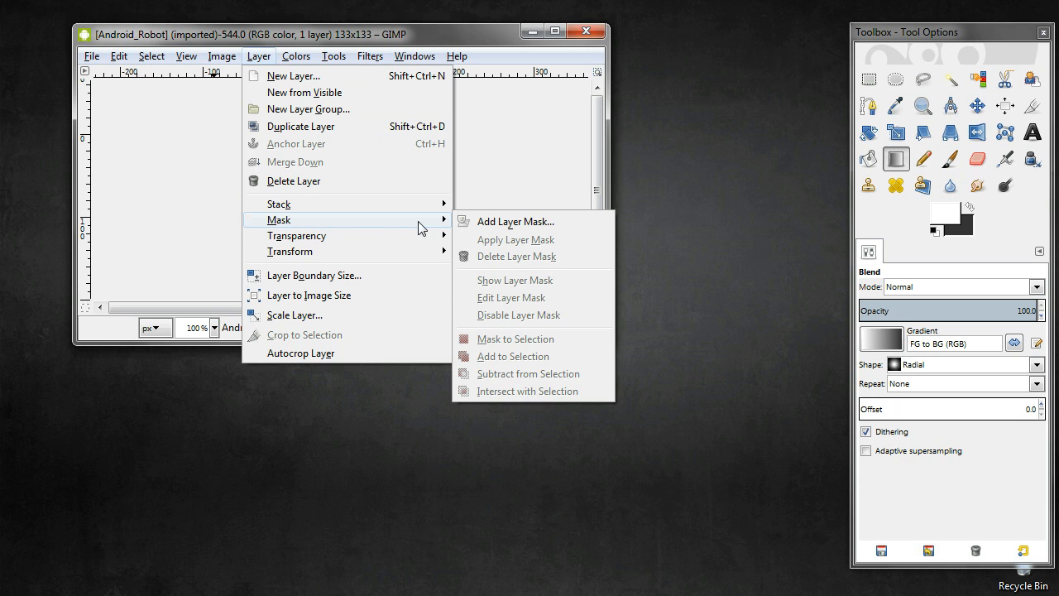
{"action": "left_click", "coordinate": [491, 223]}
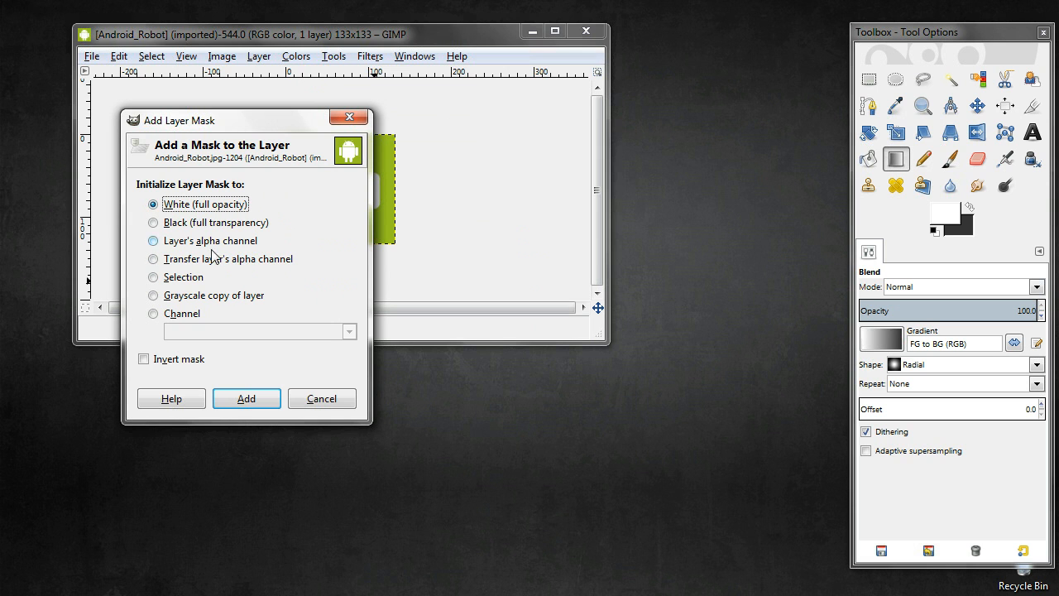
{"action": "left_click", "coordinate": [245, 400]}
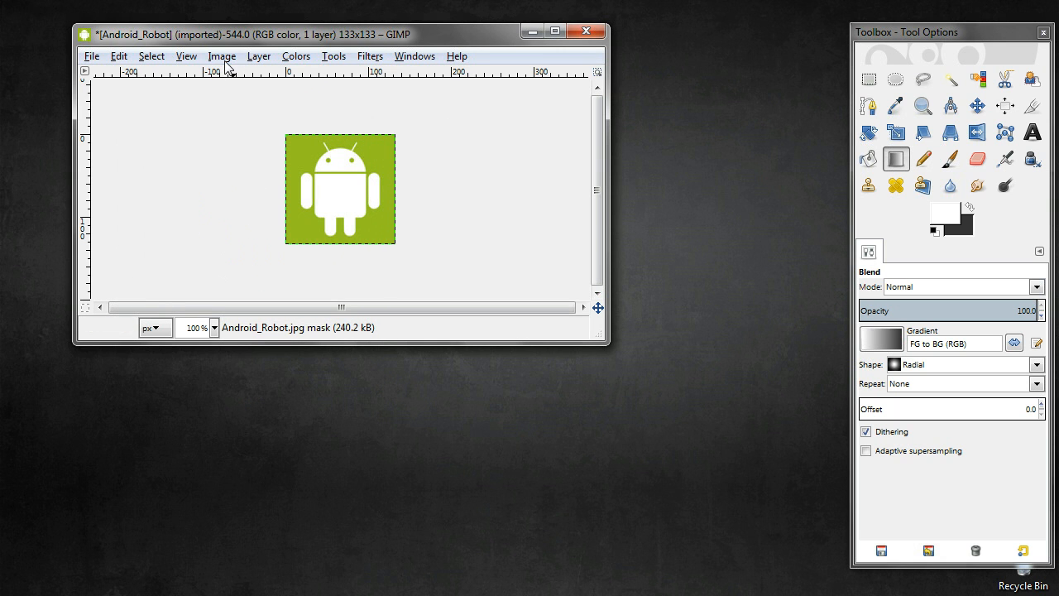
Show the robot layer's mask in the image window.
{"action": "left_click", "coordinate": [256, 58]}
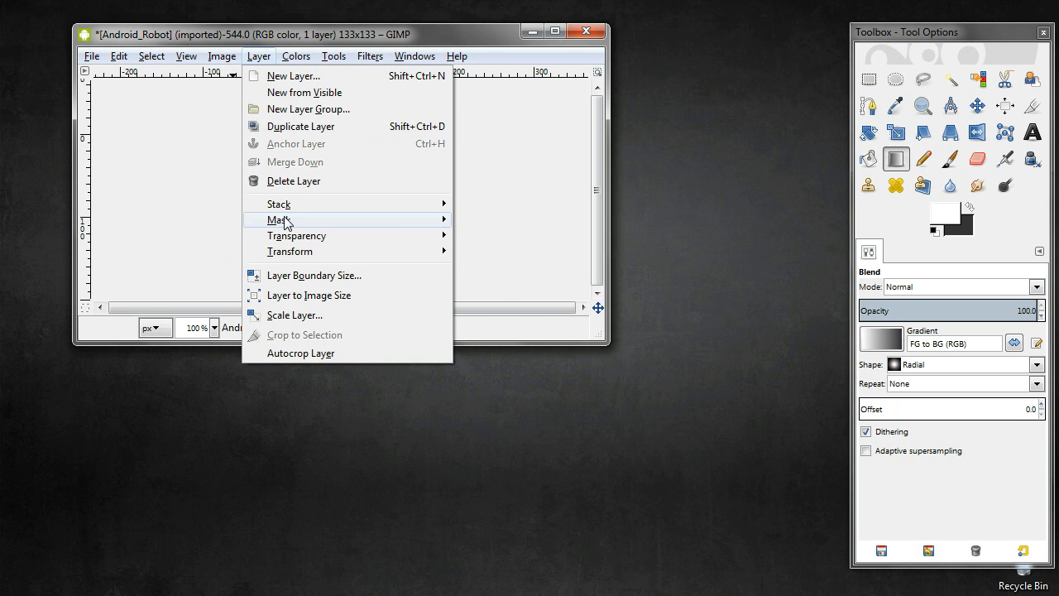
{"action": "mouse_move", "coordinate": [283, 220]}
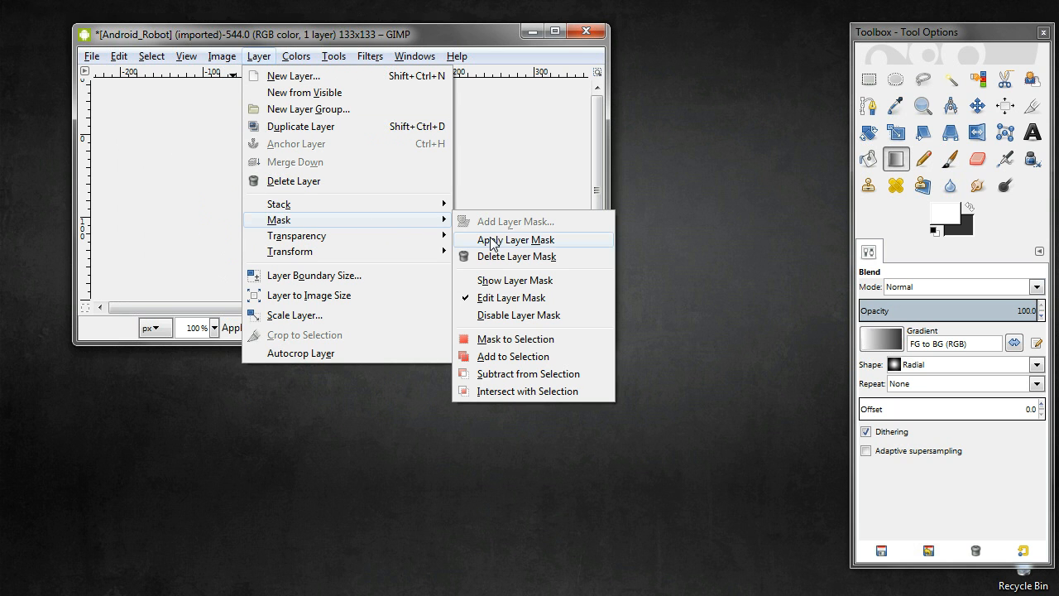
{"action": "left_click", "coordinate": [491, 280]}
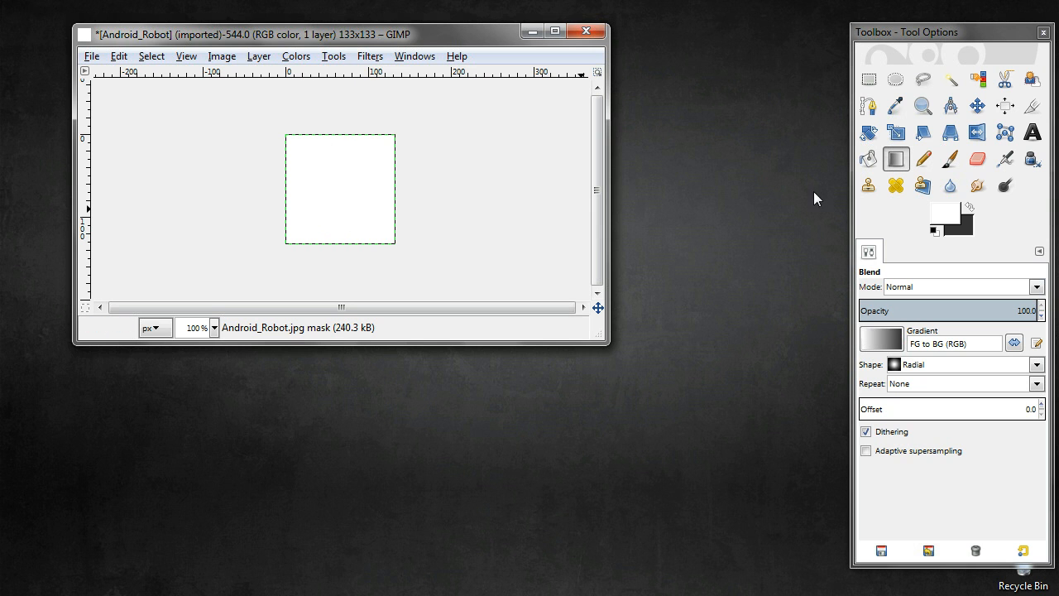
Fill the mask with a Linear blend from right to left, using dark gray as foreground and white as background.
{"action": "left_click", "coordinate": [926, 362]}
{"action": "left_click", "coordinate": [925, 363]}
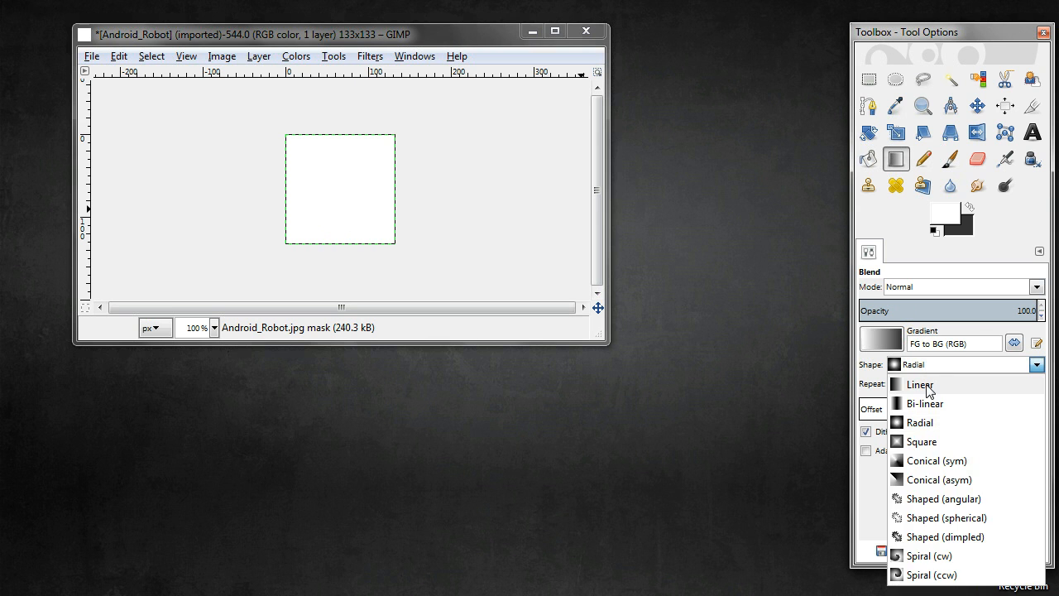
{"action": "left_click", "coordinate": [926, 386]}
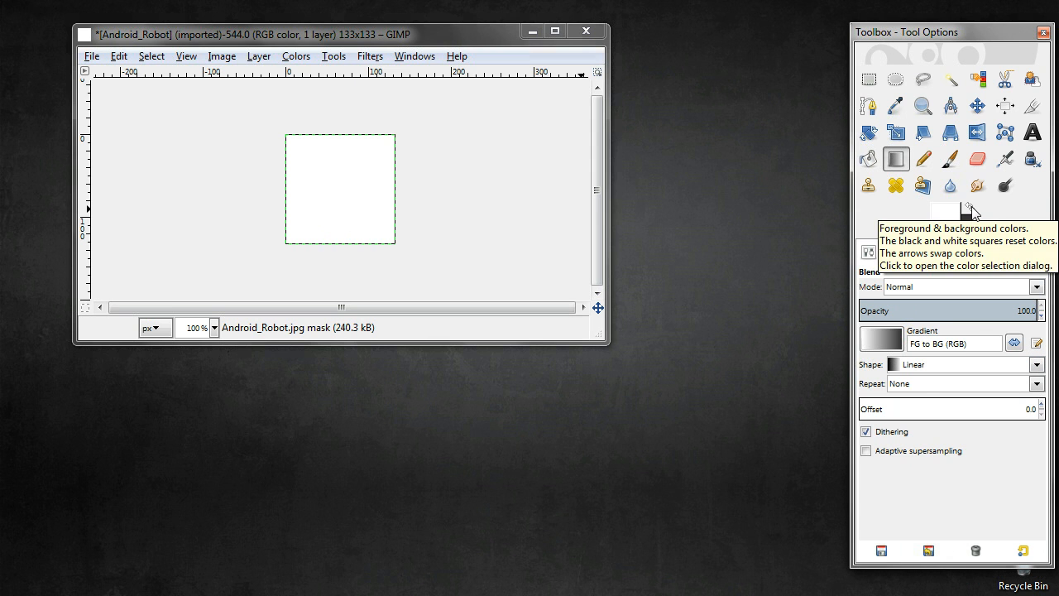
{"action": "left_click", "coordinate": [968, 209]}
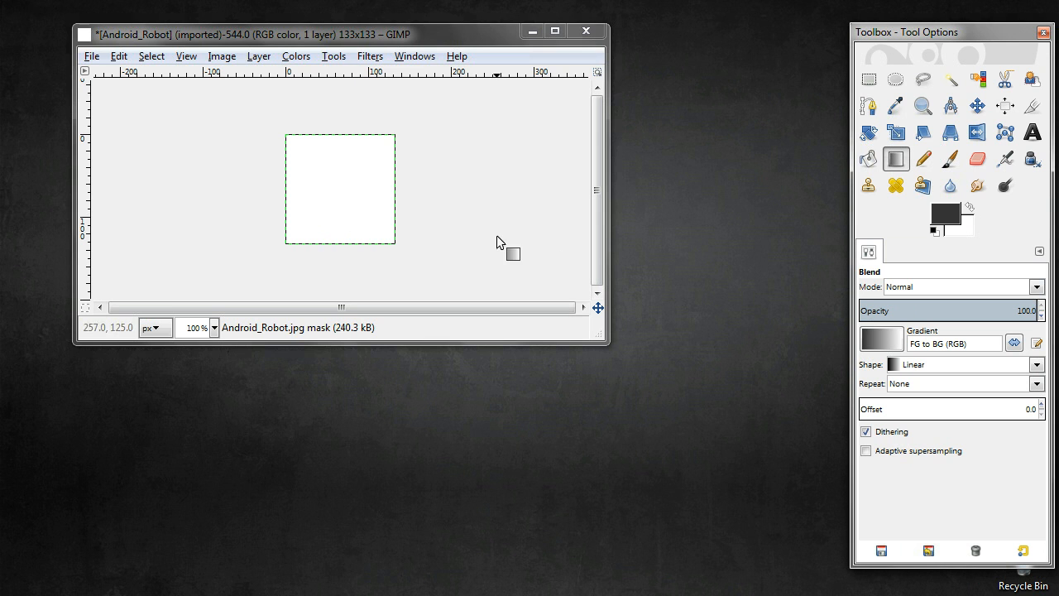
{"action": "left_click", "coordinate": [378, 191]}
{"action": "left_click_drag", "start_coordinate": [378, 191], "coordinate": [300, 190]}
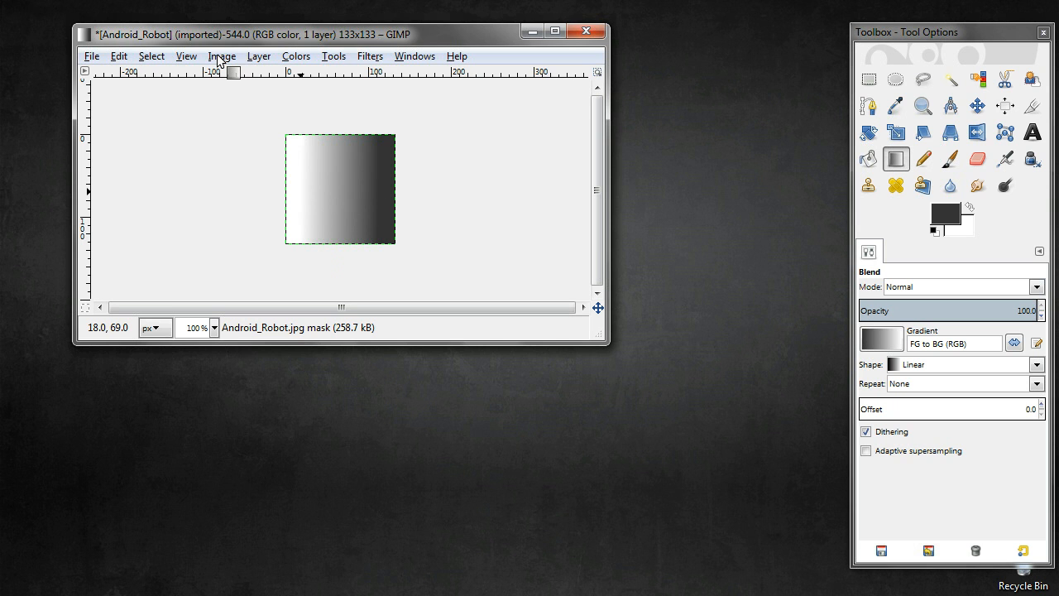
Apply the linear gradient mask to the robot layer and undo the application.
{"action": "left_click", "coordinate": [259, 56]}
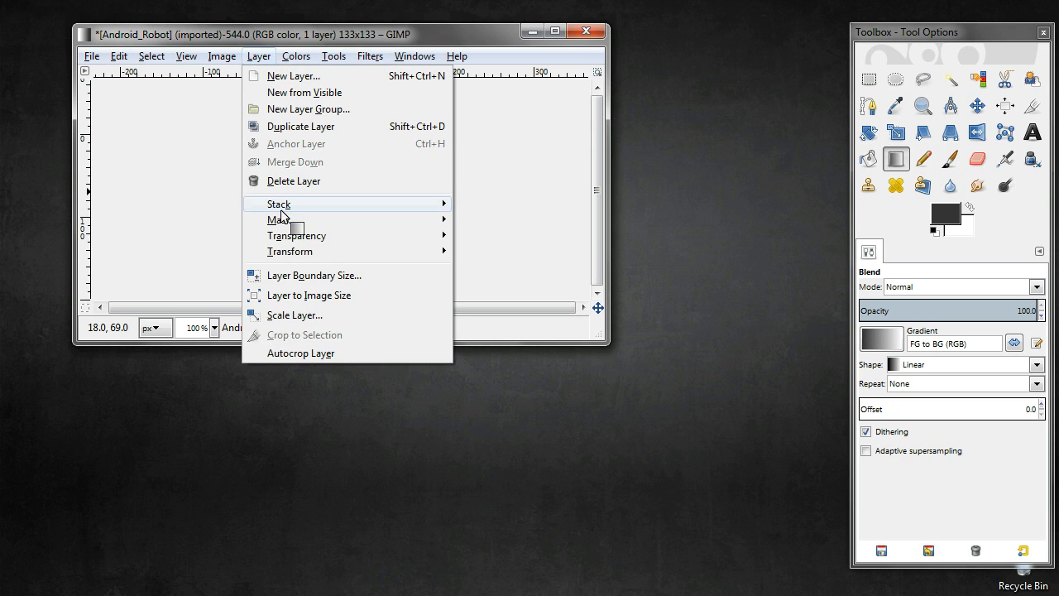
{"action": "mouse_move", "coordinate": [420, 220]}
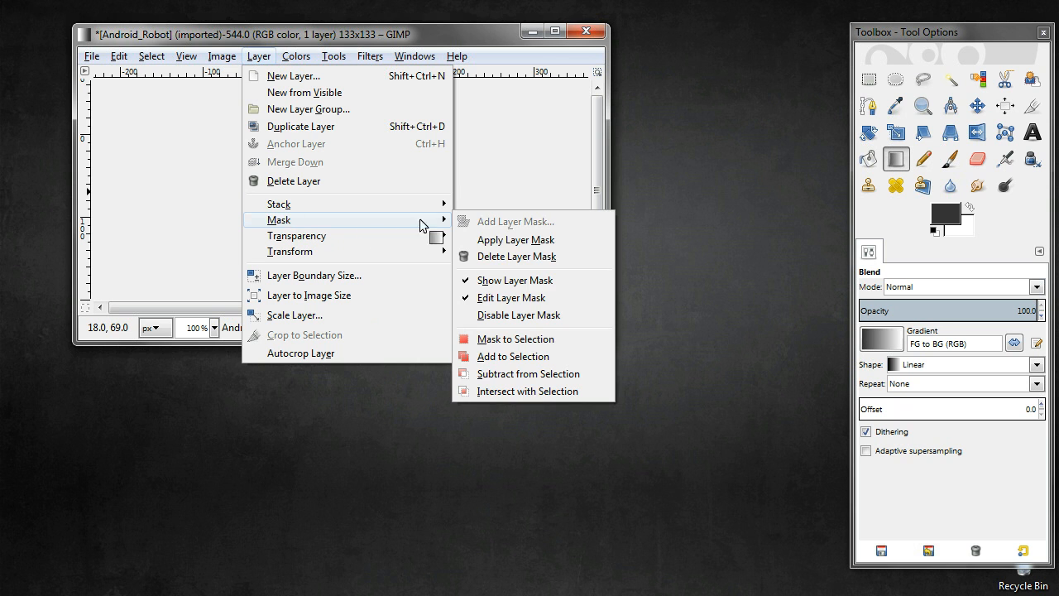
{"action": "left_click", "coordinate": [488, 241]}
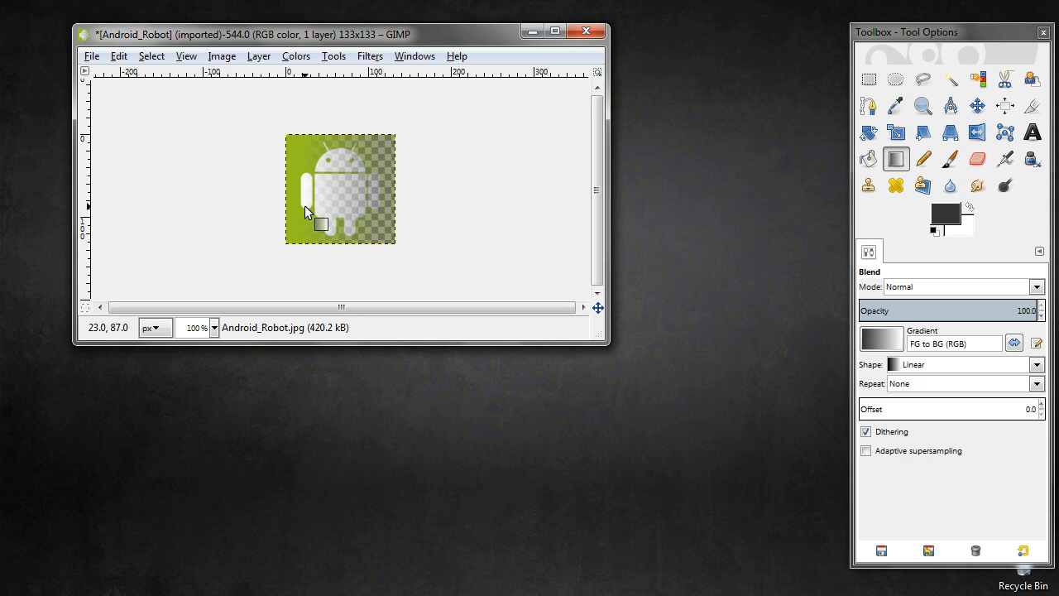
{"action": "key", "text": "ctrl+z"}
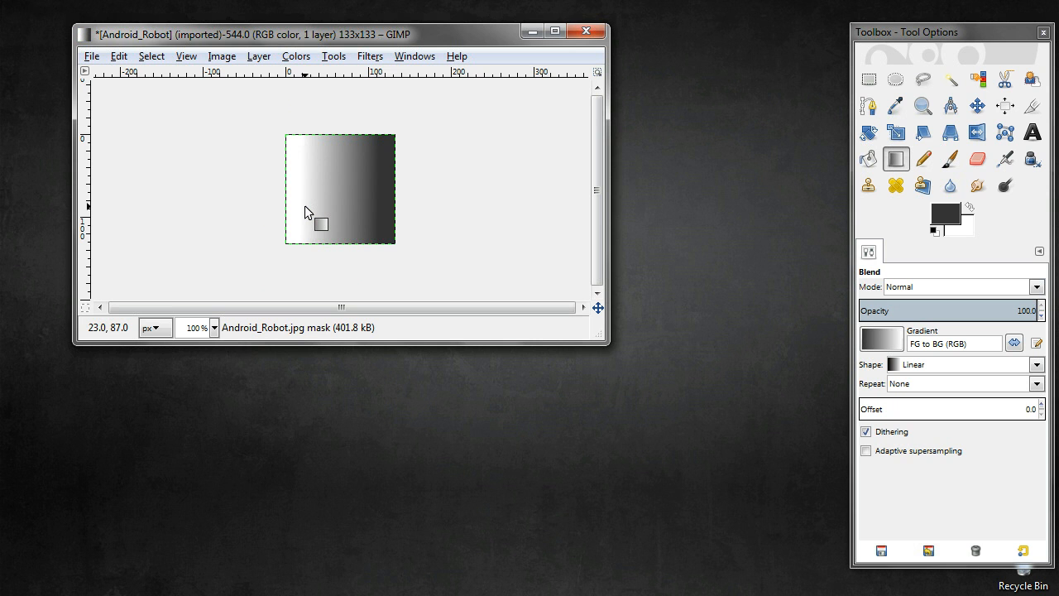
Fill the mask with a Radial blend from its center past the upper edge, with white as foreground and dark gray as background.
{"action": "left_click", "coordinate": [998, 366]}
{"action": "left_click", "coordinate": [998, 370]}
{"action": "left_click", "coordinate": [999, 369]}
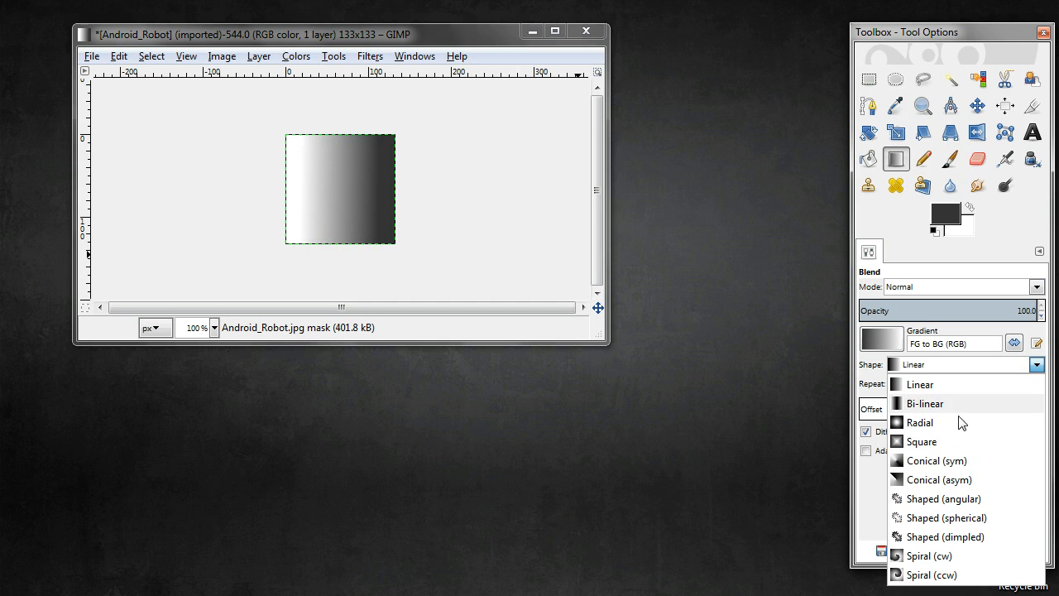
{"action": "left_click", "coordinate": [919, 422]}
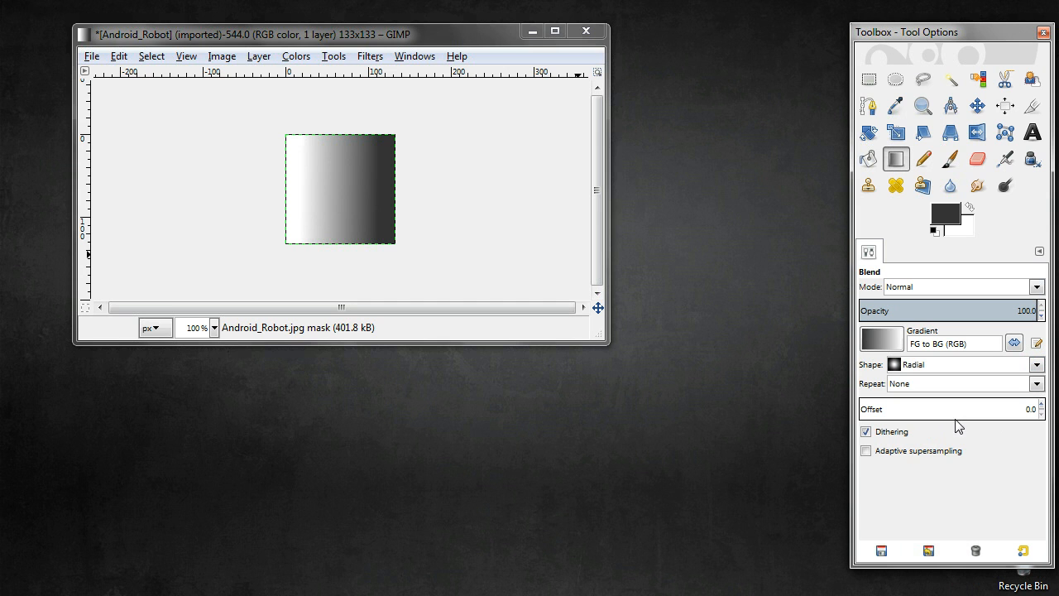
{"action": "left_click", "coordinate": [969, 209]}
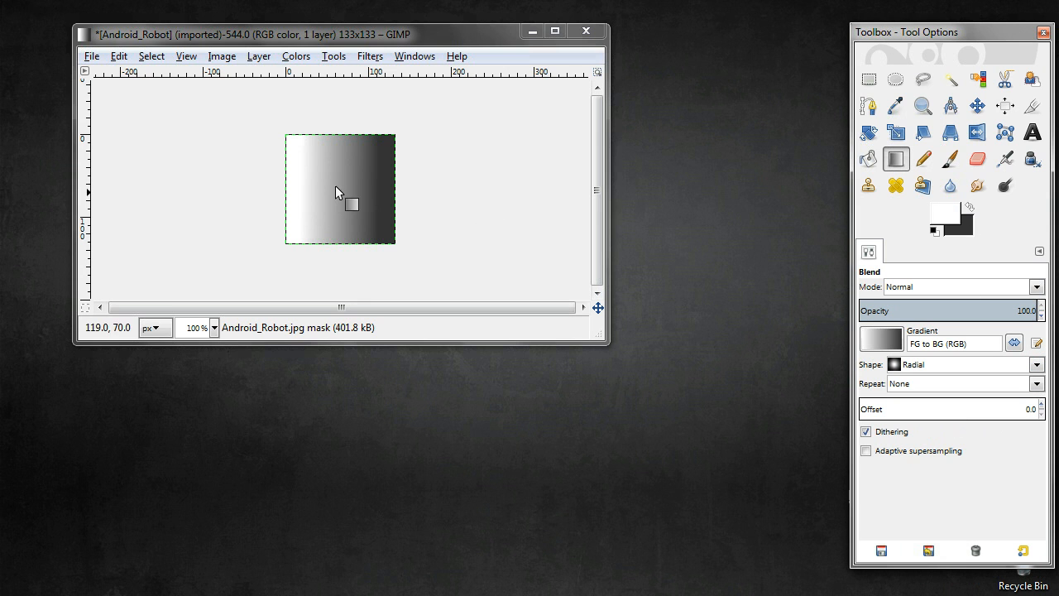
{"action": "left_click_drag", "start_coordinate": [335, 188], "coordinate": [338, 101]}
{"action": "left_click_drag", "start_coordinate": [336, 101], "coordinate": [335, 100]}
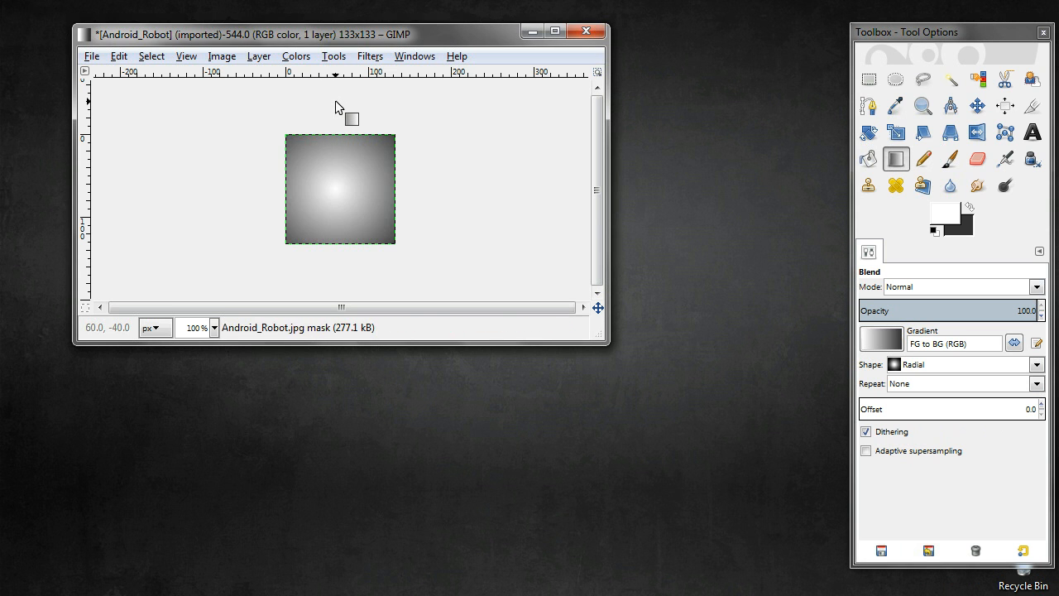
Apply the radial gradient mask to the robot layer.
{"action": "left_click", "coordinate": [260, 58]}
{"action": "mouse_move", "coordinate": [323, 220]}
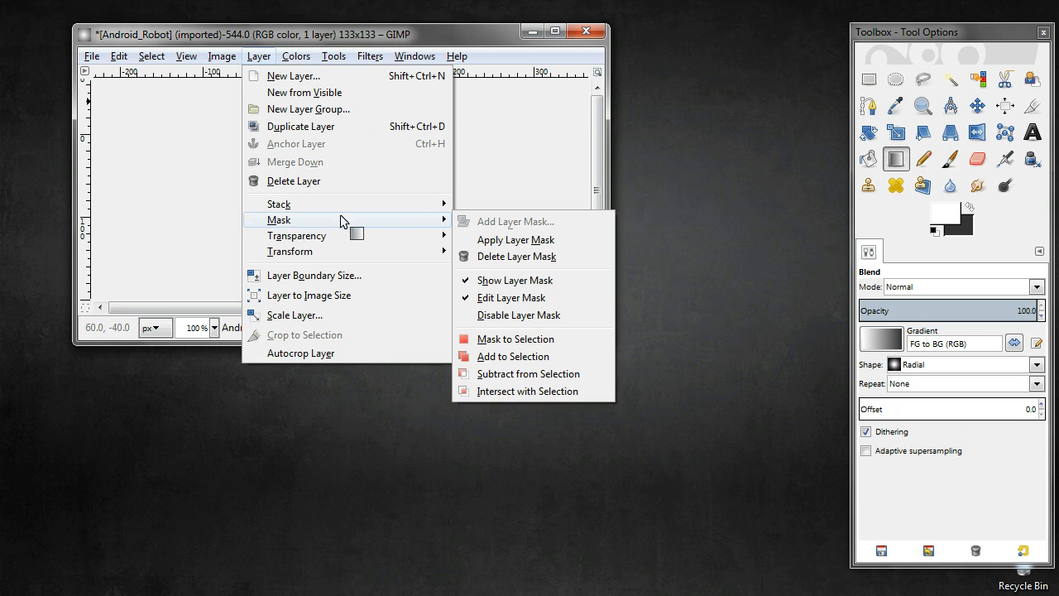
{"action": "left_click", "coordinate": [499, 239]}
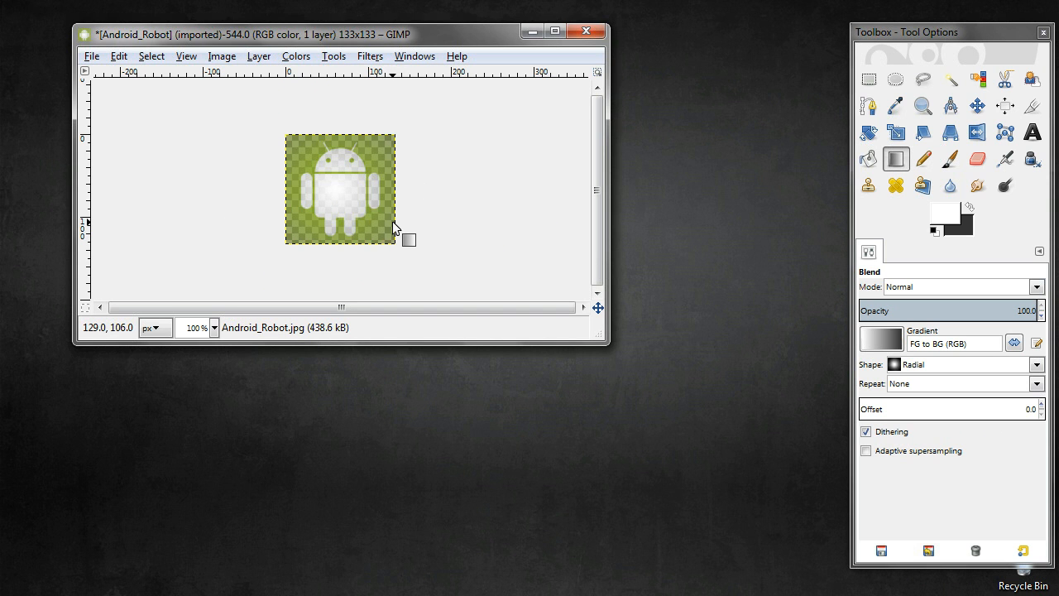
Undo the mask application and both gradient fills to restore the plain white mask.
{"action": "key", "text": "ctrl+z"}
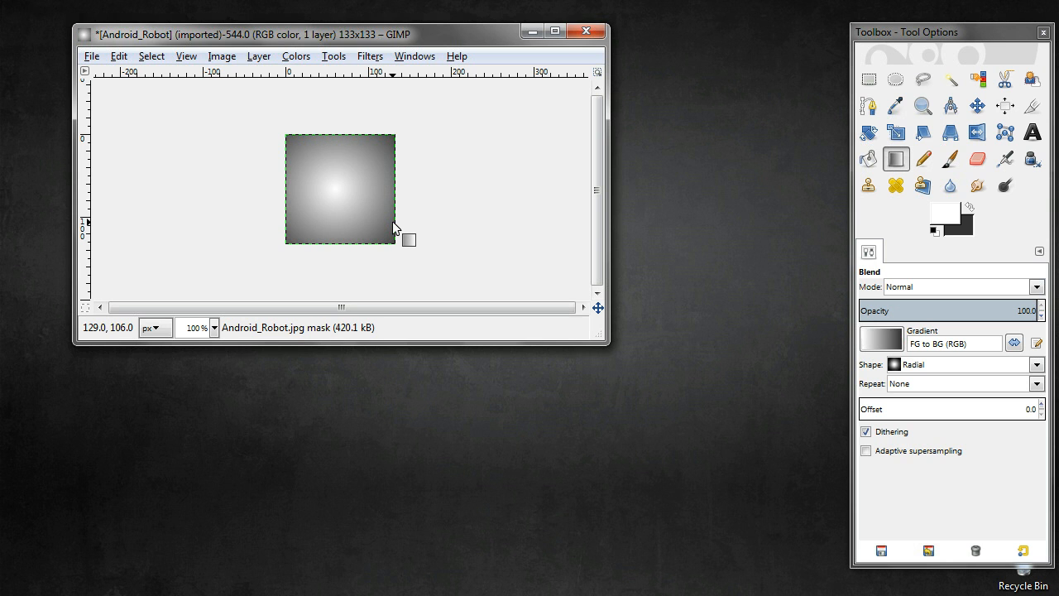
{"action": "key", "text": "ctrl+z"}
{"action": "key", "text": "ctrl+z"}
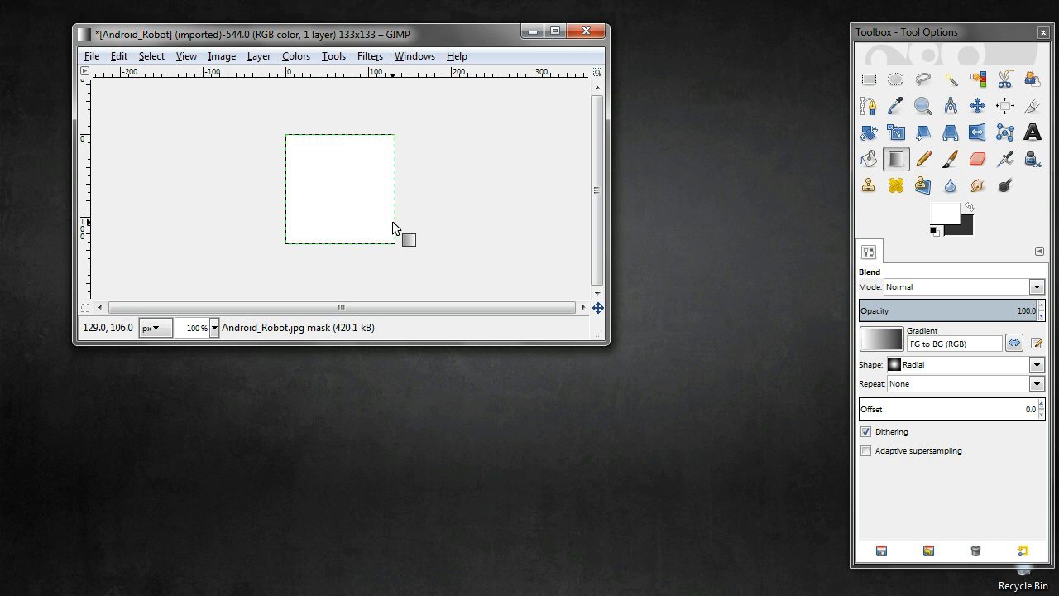